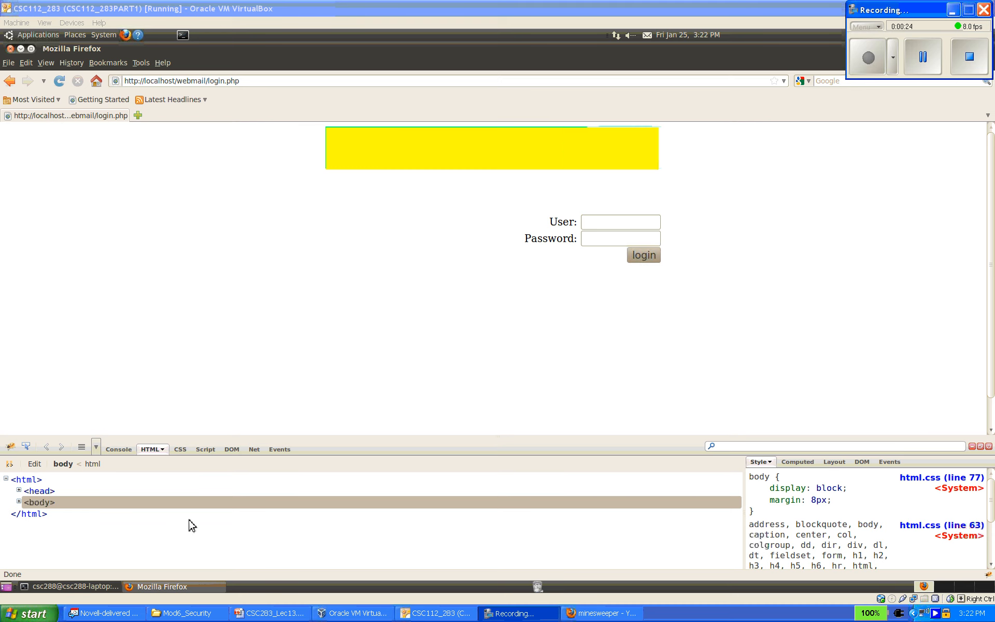
- Switch to the terminal and launch Apache JMeter with the command jmeter
{"action": "left_click", "coordinate": [117, 581]}
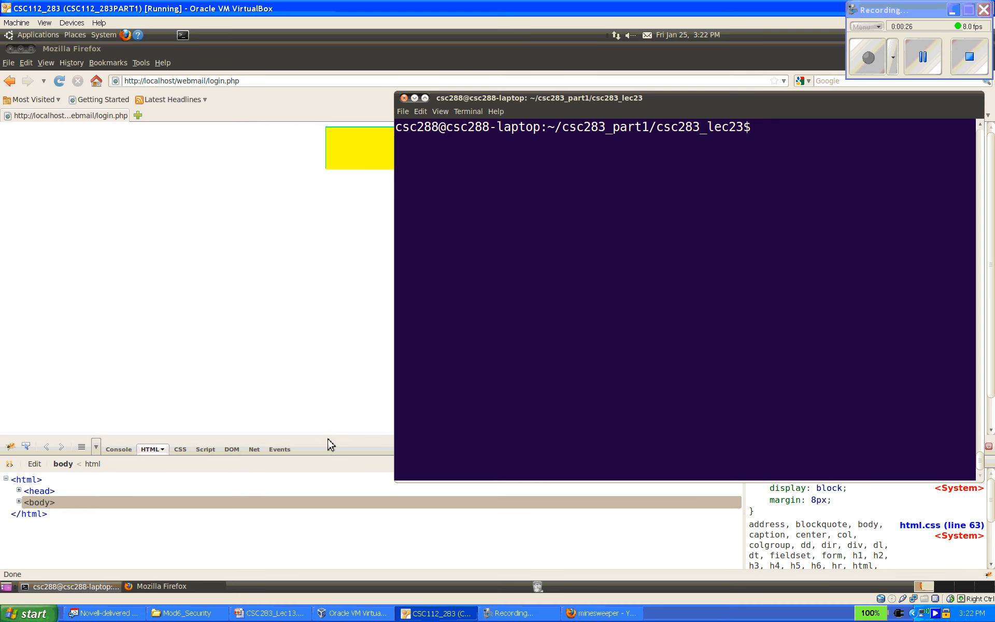
{"action": "left_click_drag", "start_coordinate": [680, 99], "coordinate": [581, 121]}
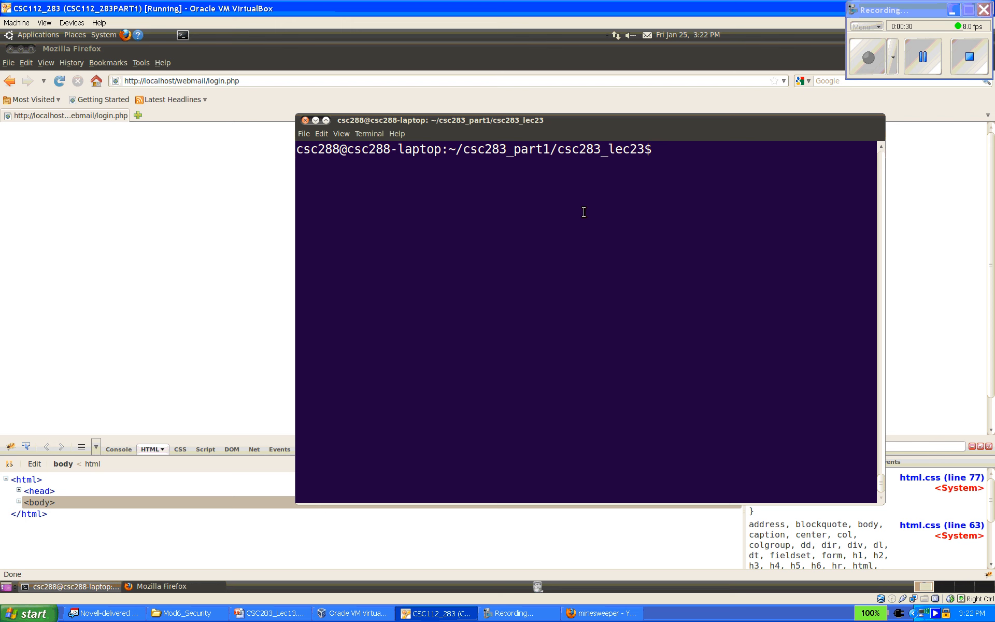
{"action": "type", "text": "jmeter"}
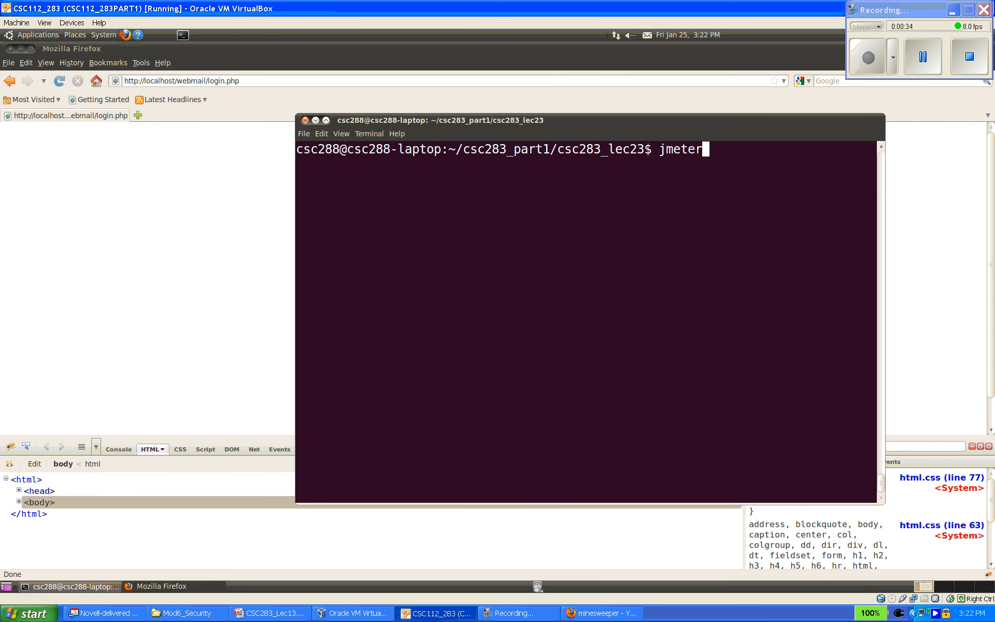
{"action": "key", "text": "Return"}
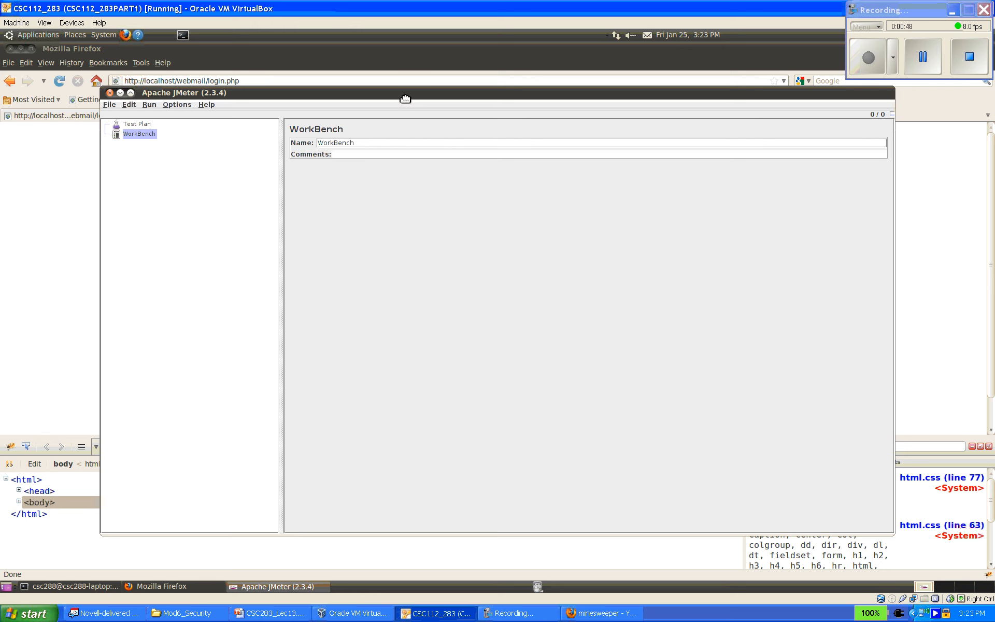
{"action": "left_click_drag", "start_coordinate": [405, 97], "coordinate": [405, 94]}
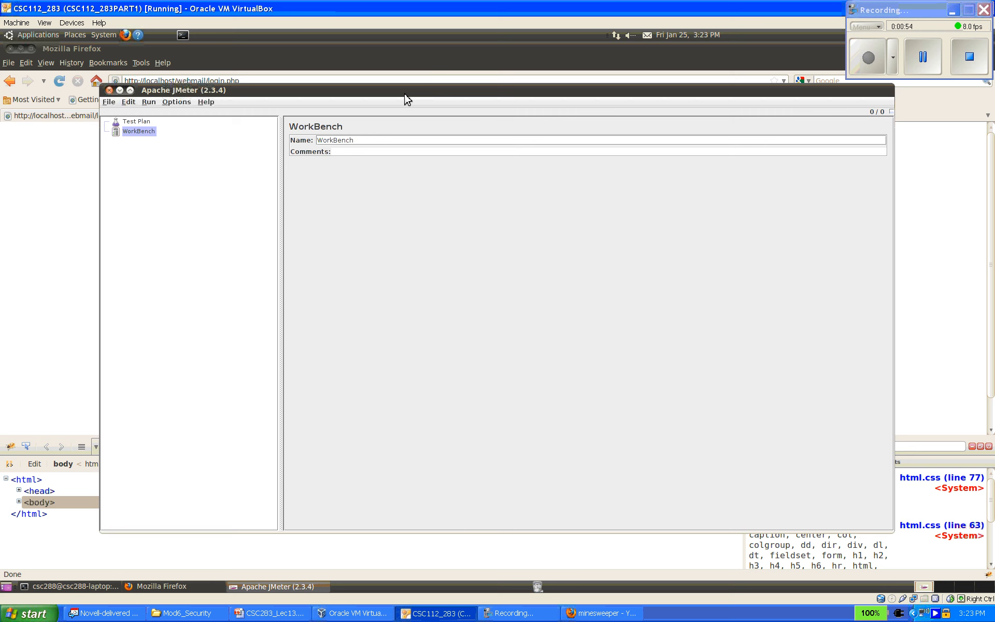
- Add a thread group to the test plan with 200 threads (users) and a loop count of 20
{"action": "left_click", "coordinate": [141, 122]}
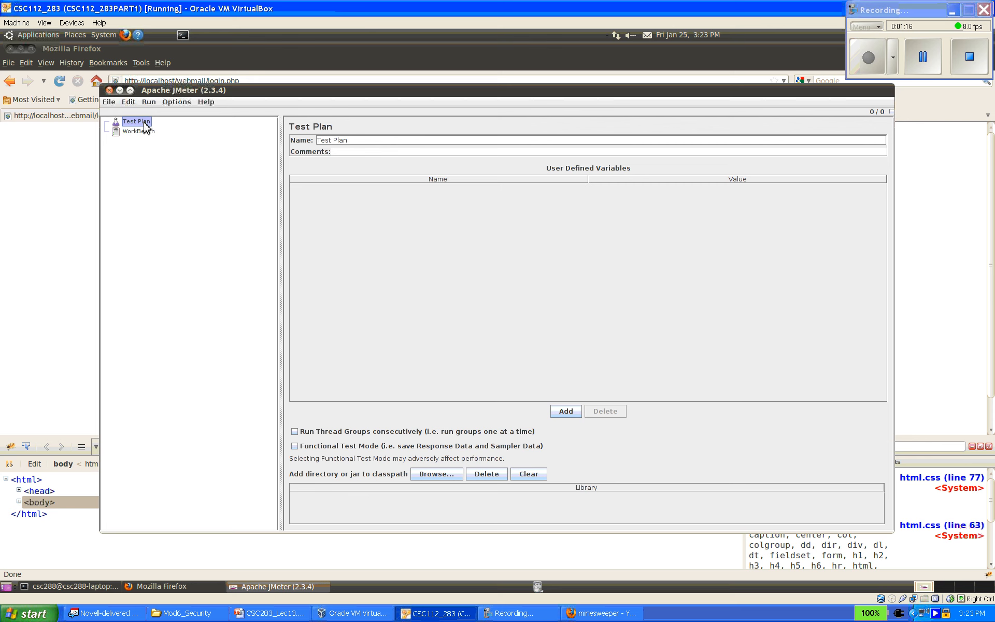
{"action": "right_click", "coordinate": [146, 123]}
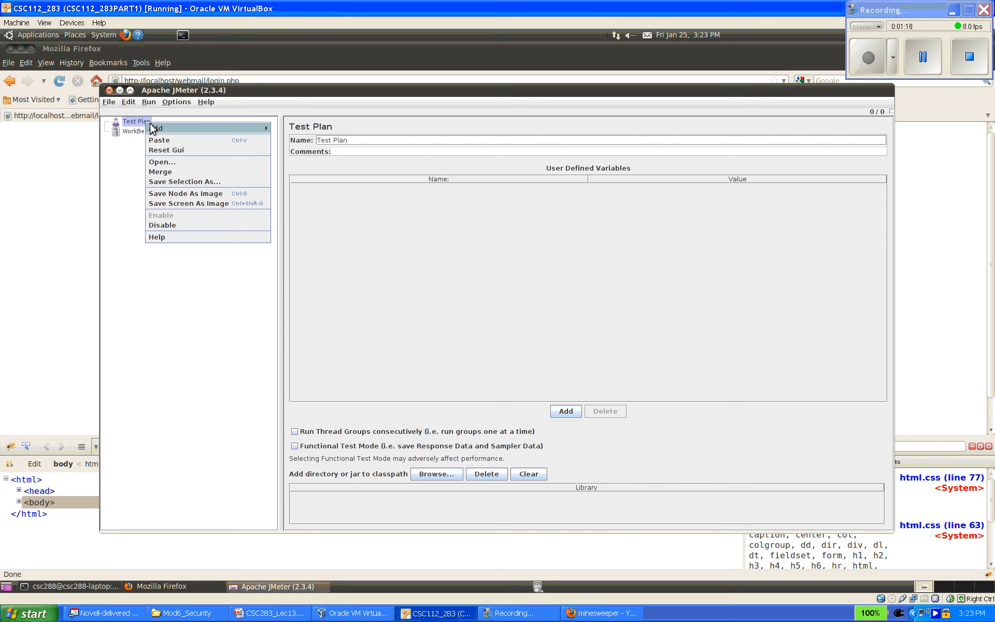
{"action": "mouse_move", "coordinate": [151, 128]}
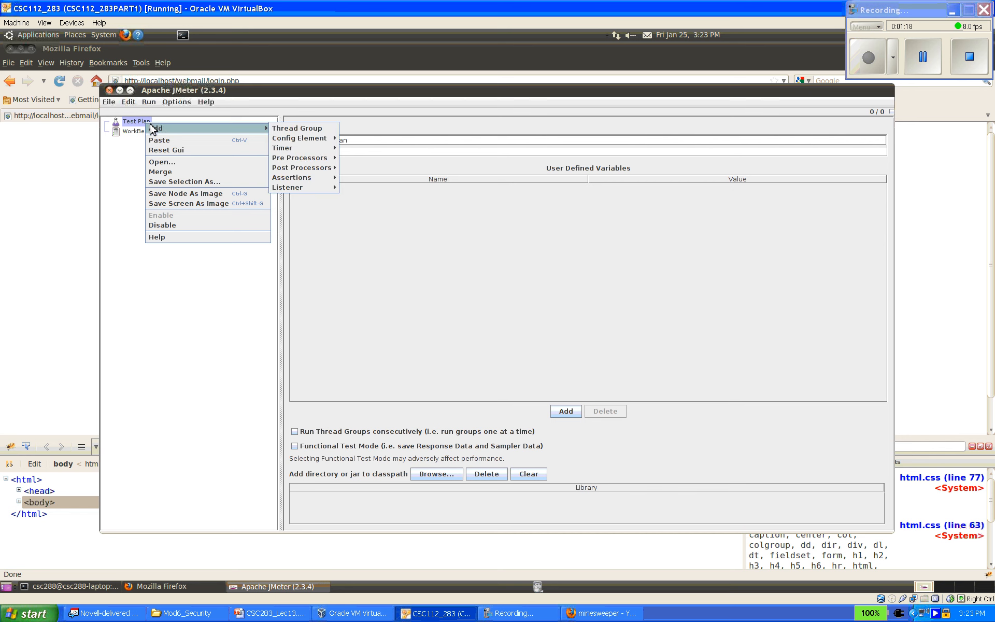
{"action": "left_click", "coordinate": [297, 131]}
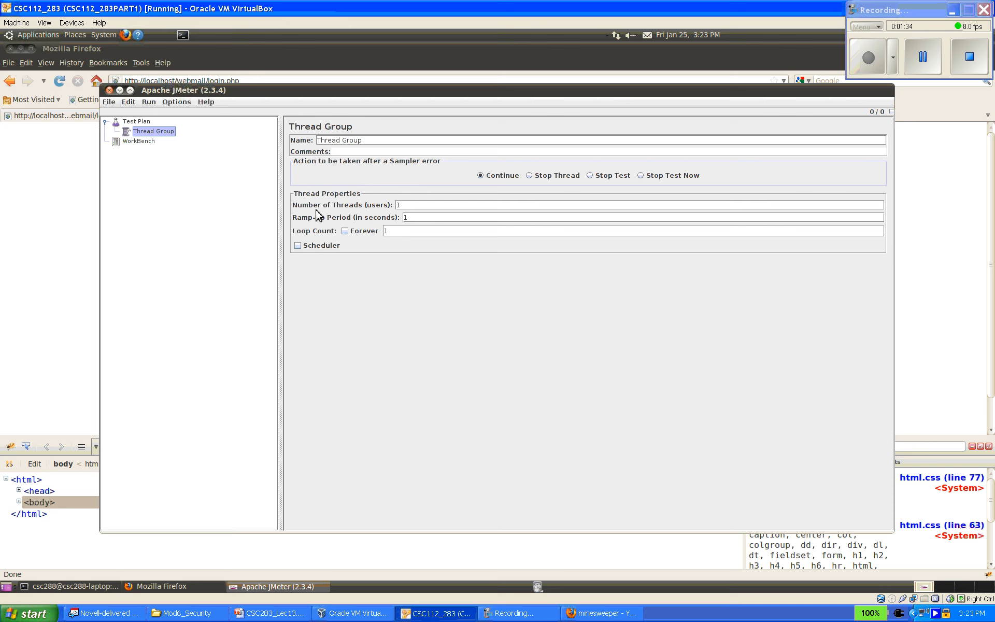
{"action": "left_click_drag", "start_coordinate": [415, 208], "coordinate": [395, 205]}
{"action": "double_click", "coordinate": [385, 231]}
- Add an HTTP Request sampler to the thread group with server name localhost and path /webmail/login.php
{"action": "right_click", "coordinate": [170, 136]}
{"action": "mouse_move", "coordinate": [171, 140]}
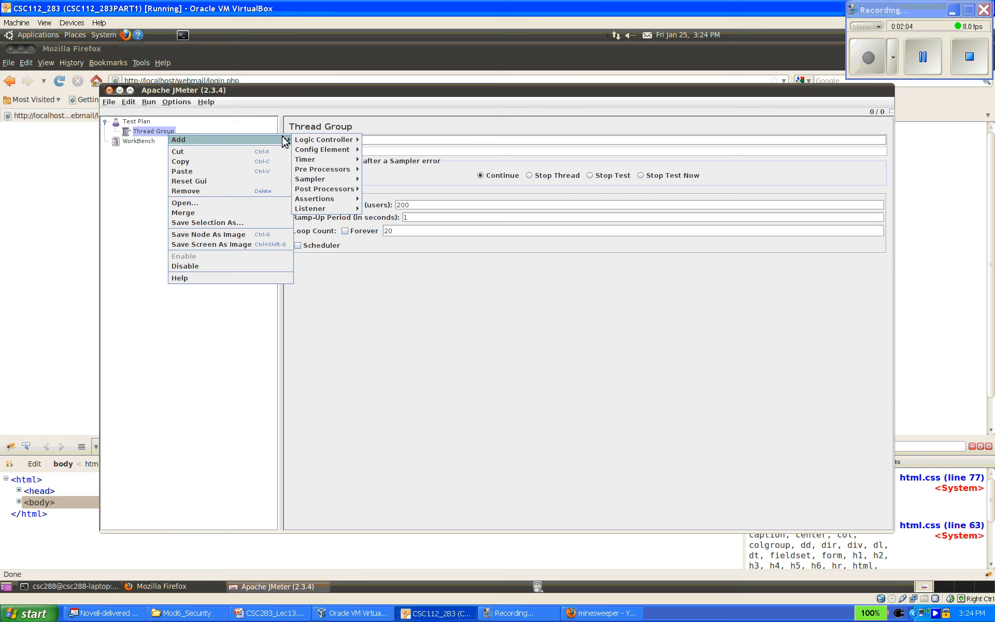
{"action": "mouse_move", "coordinate": [304, 146]}
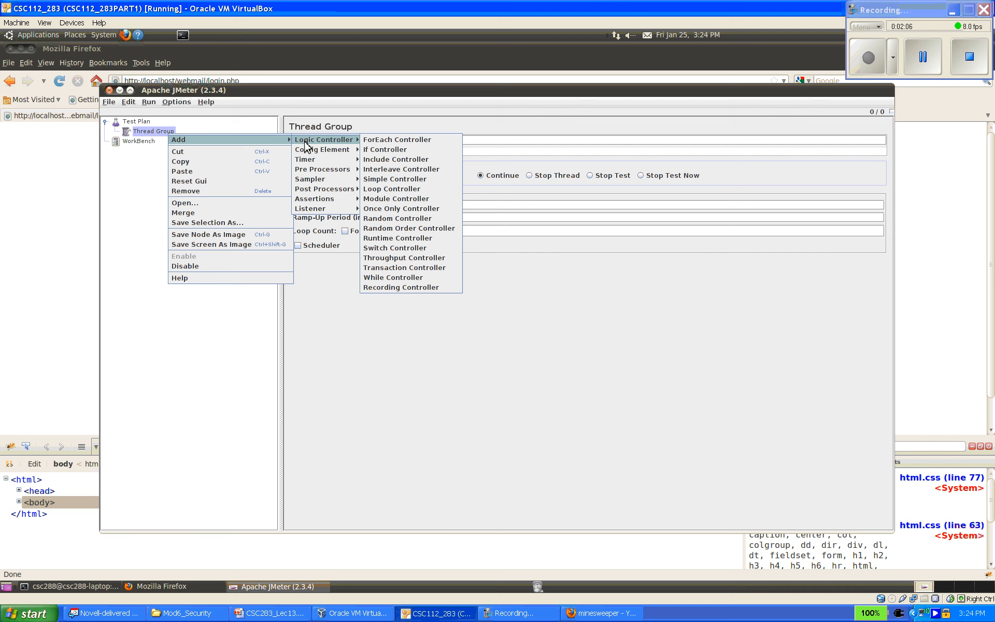
{"action": "mouse_move", "coordinate": [315, 181]}
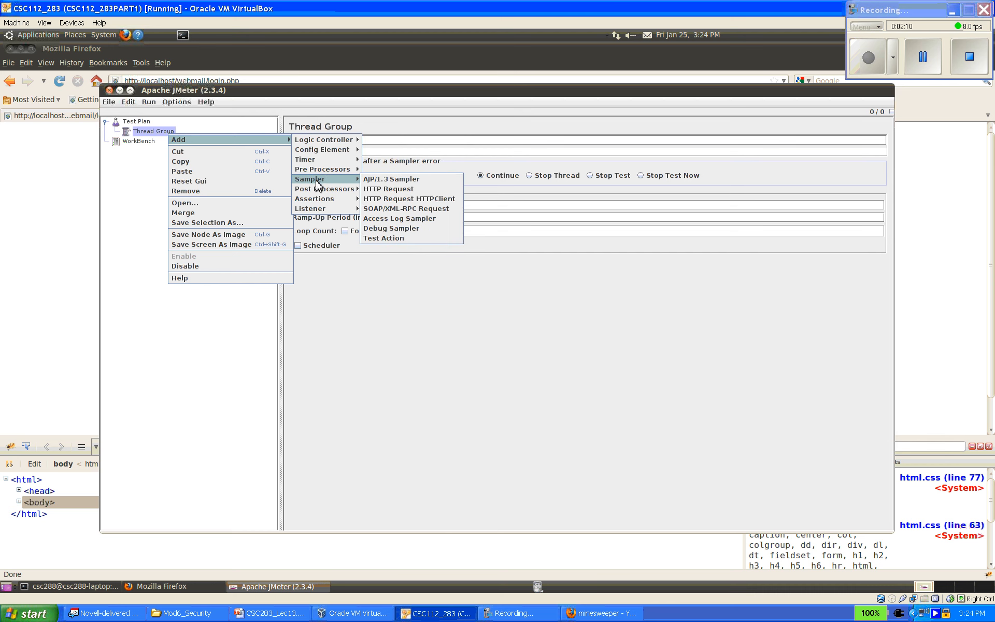
{"action": "left_click", "coordinate": [395, 191]}
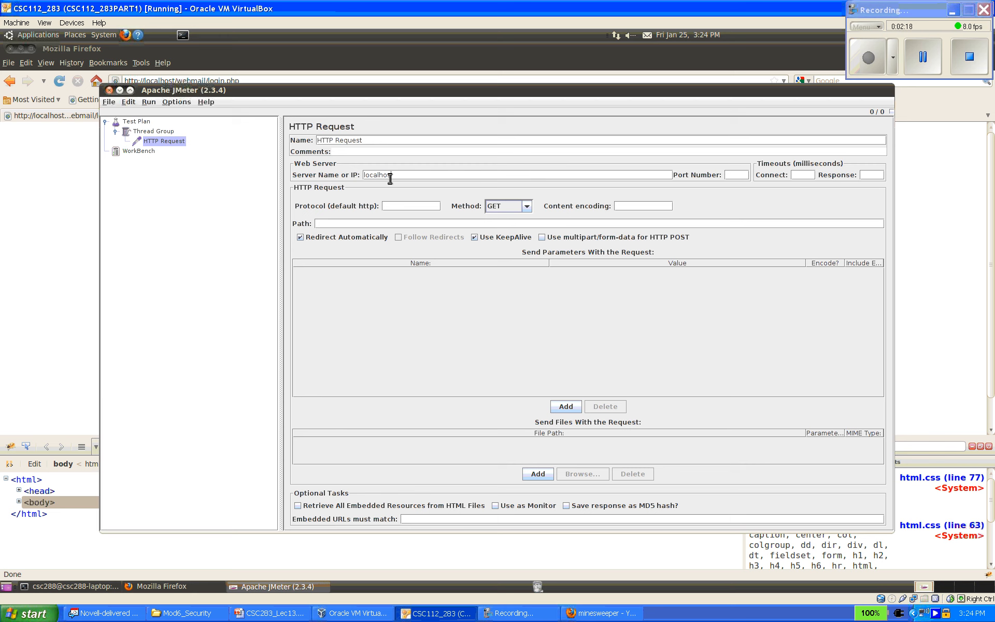
{"action": "left_click", "coordinate": [740, 177]}
{"action": "left_click_drag", "start_coordinate": [356, 91], "coordinate": [348, 120]}
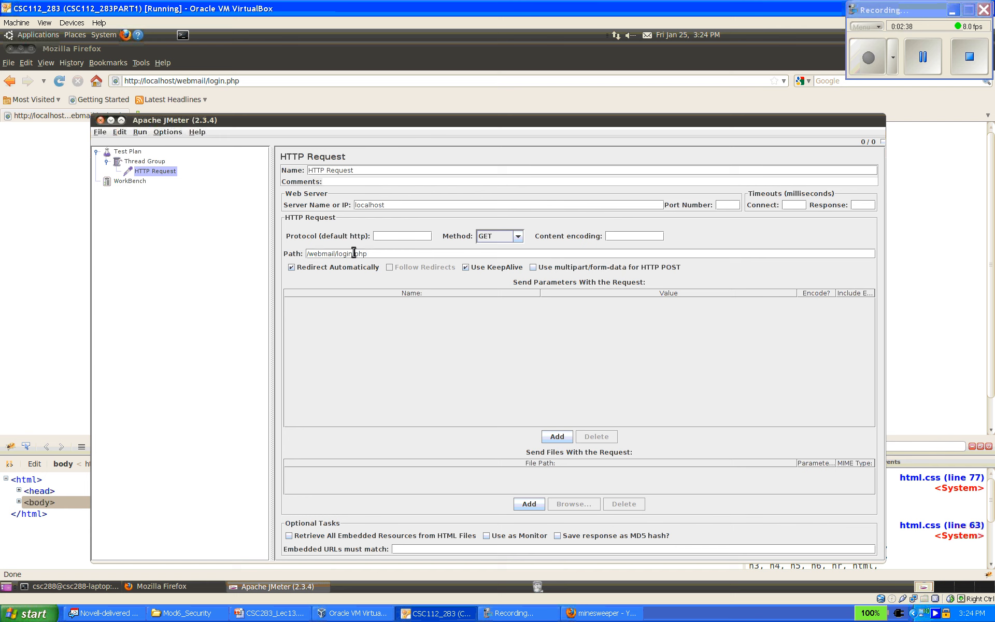
- Add a Summary Report listener to the HTTP Request sampler
{"action": "right_click", "coordinate": [158, 176]}
{"action": "mouse_move", "coordinate": [171, 176]}
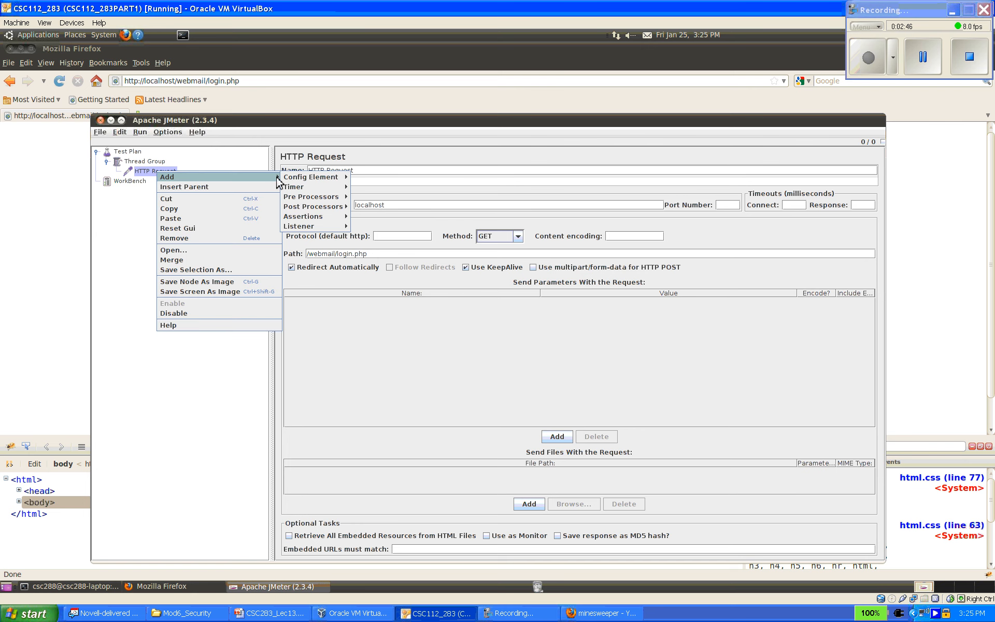
{"action": "mouse_move", "coordinate": [323, 226]}
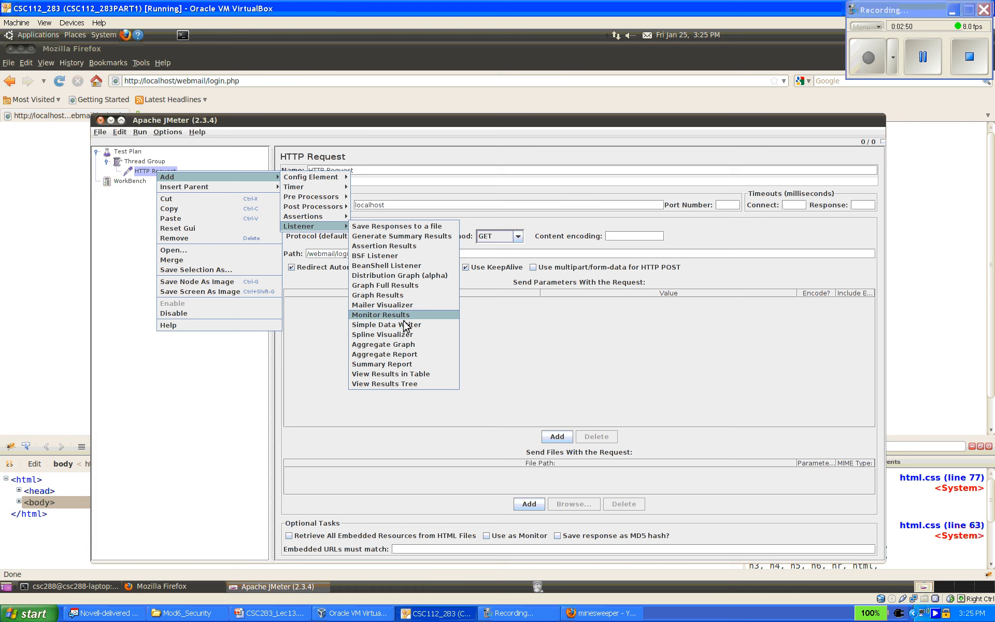
{"action": "left_click", "coordinate": [406, 368]}
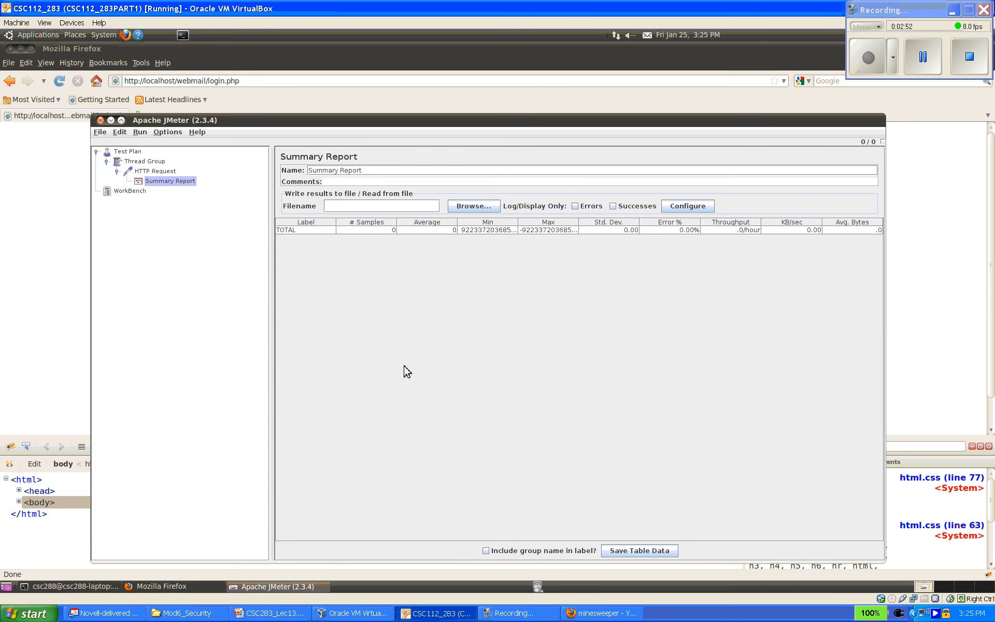
- Add a View Results Tree listener under the HTTP Request sampler
{"action": "right_click", "coordinate": [158, 172]}
{"action": "mouse_move", "coordinate": [168, 178]}
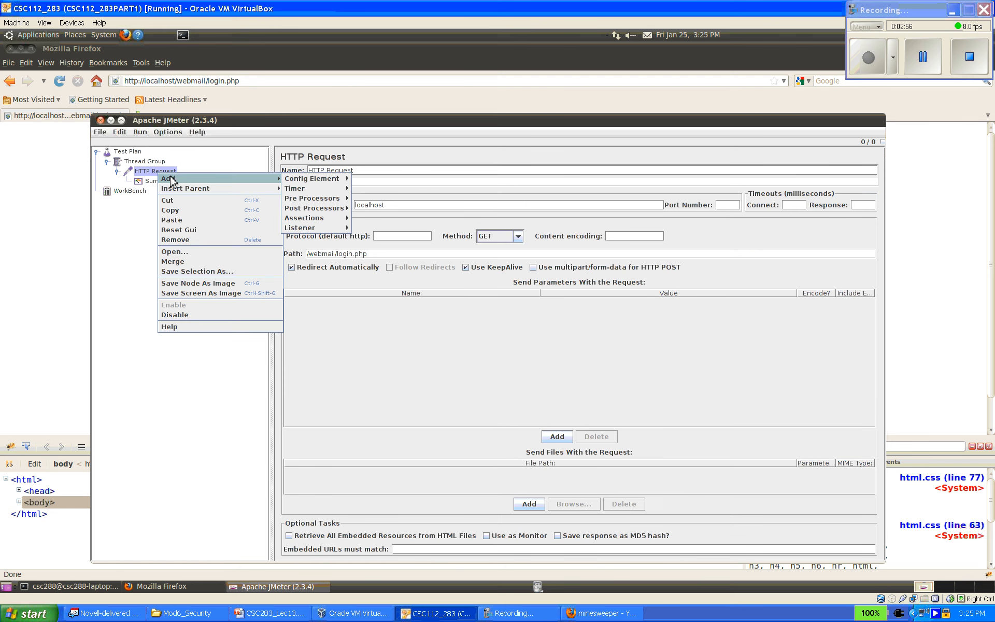
{"action": "mouse_move", "coordinate": [314, 228]}
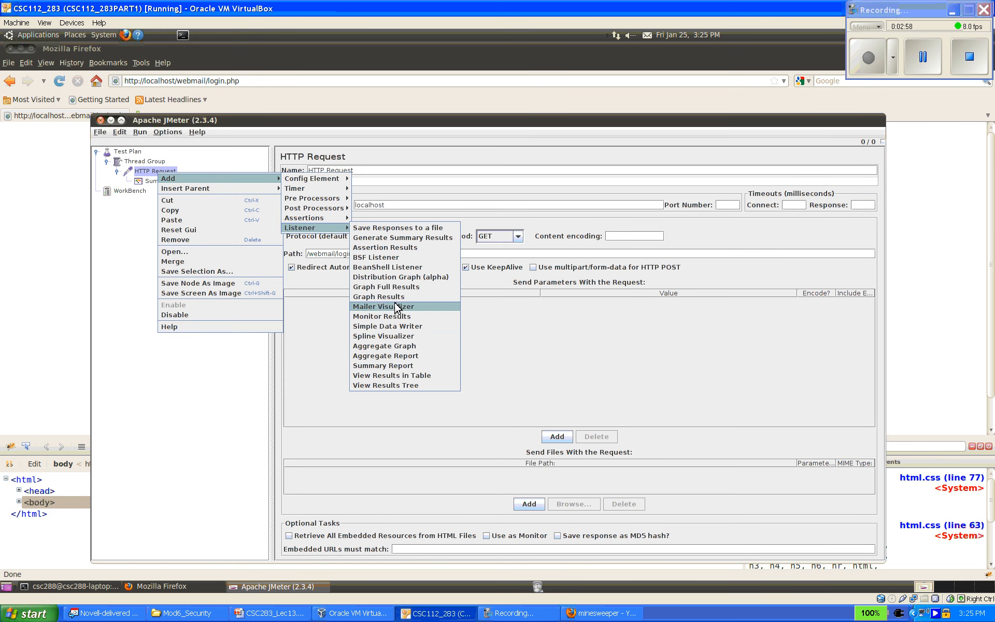
{"action": "left_click", "coordinate": [405, 385]}
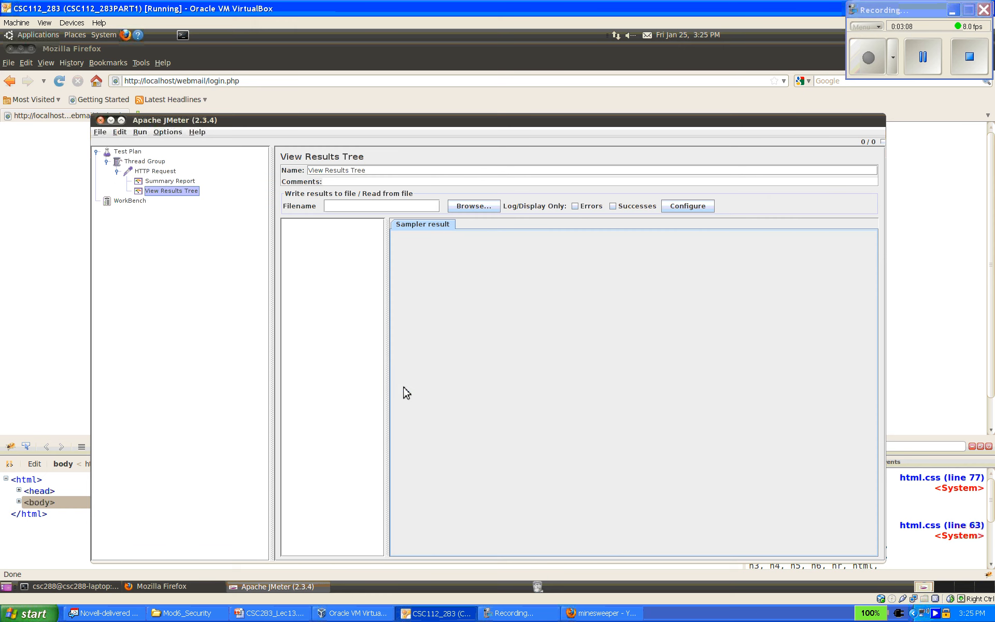
- Add an Aggregate Graph listener under the HTTP Request sampler
{"action": "left_click", "coordinate": [161, 173]}
{"action": "right_click", "coordinate": [162, 177]}
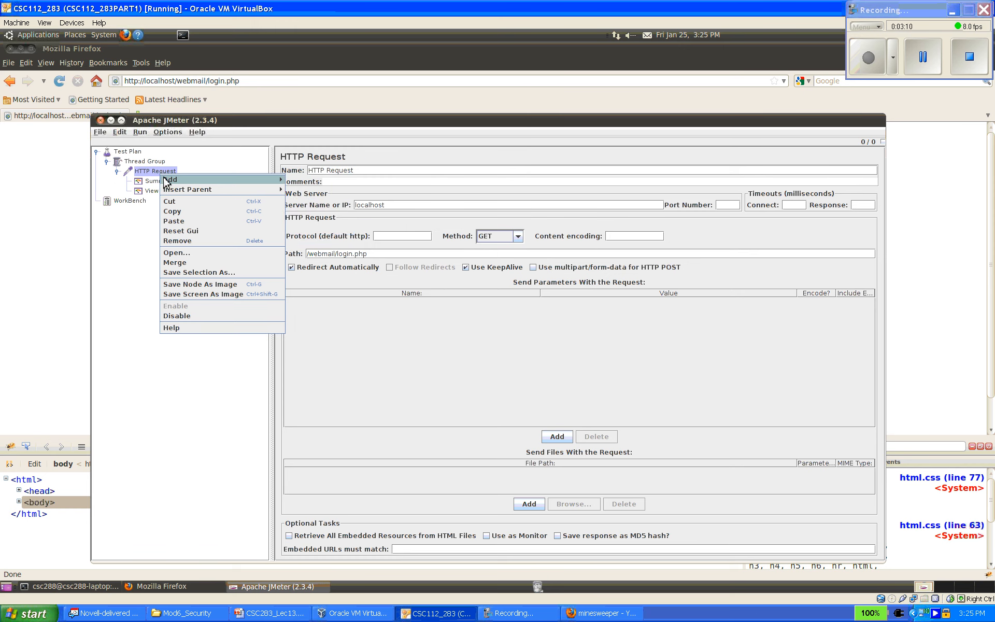
{"action": "mouse_move", "coordinate": [186, 180]}
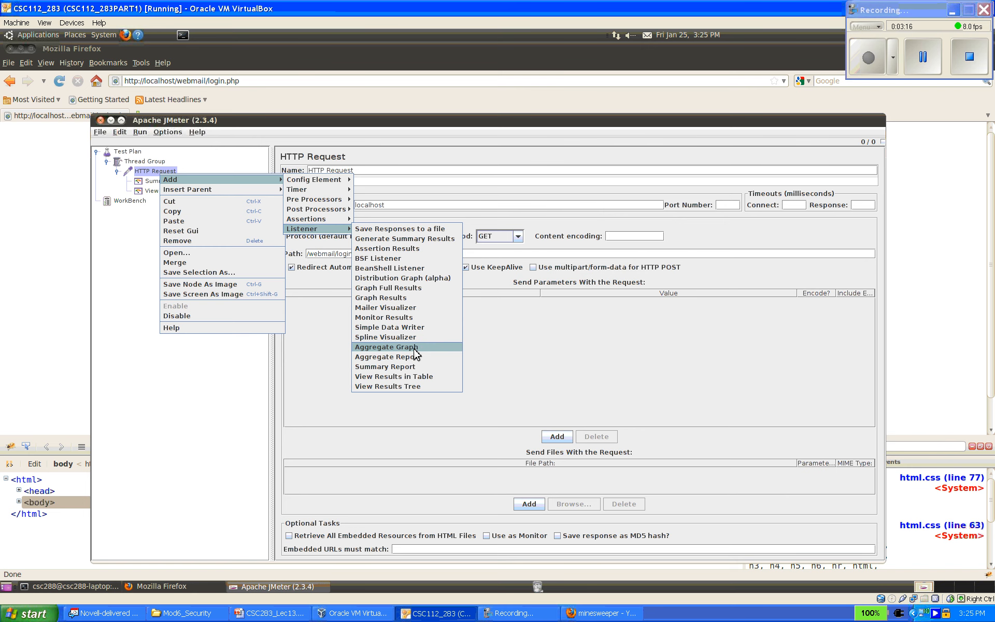
{"action": "left_click", "coordinate": [414, 348]}
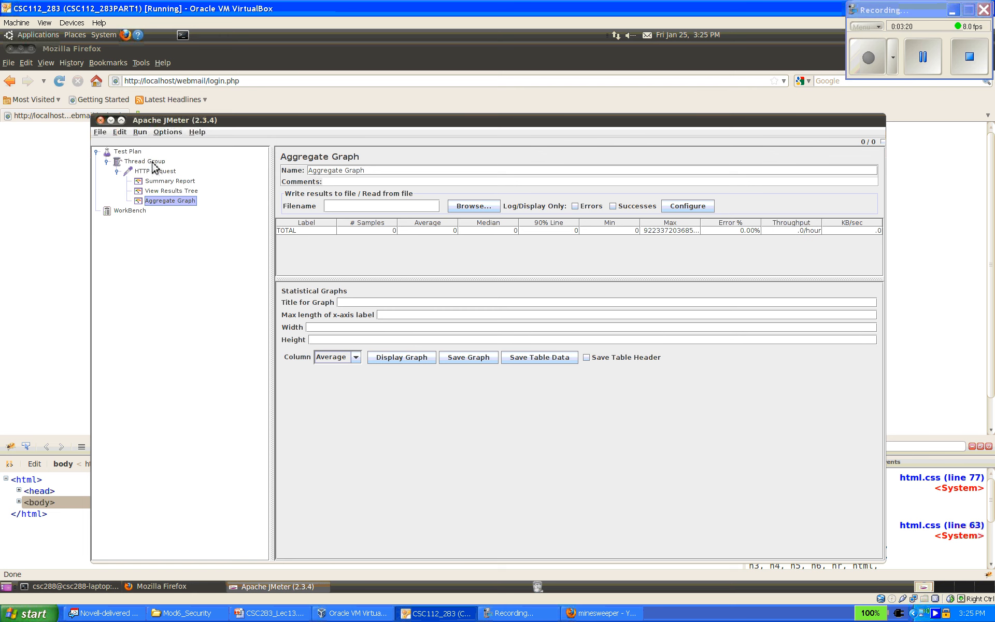
- Start the test from the Summary Report, saving the plan as Summary Report.jmx in the csc283_lec23 folder
{"action": "left_click", "coordinate": [171, 180]}
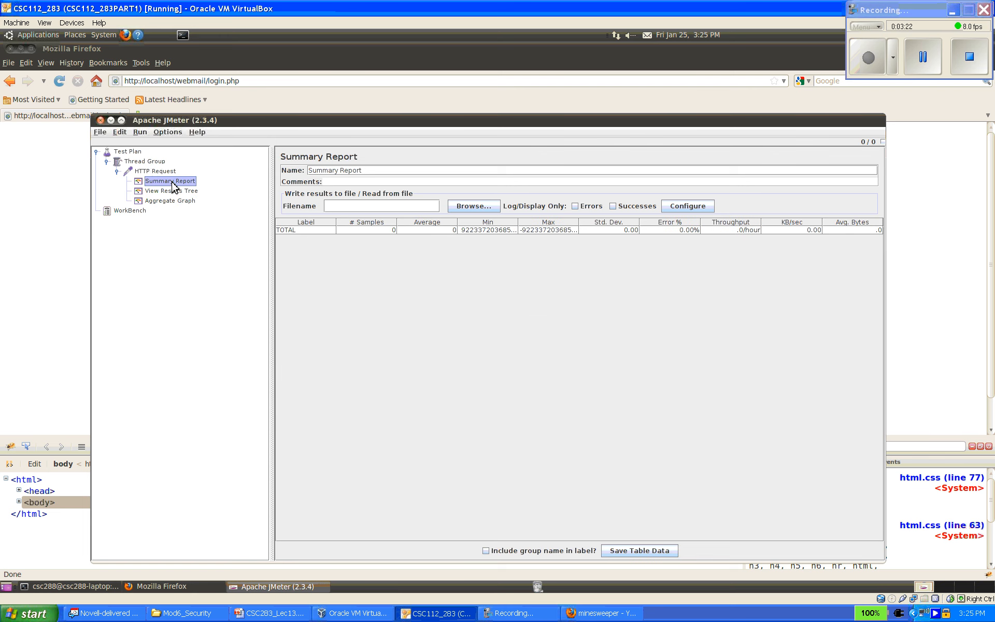
{"action": "left_click", "coordinate": [140, 132]}
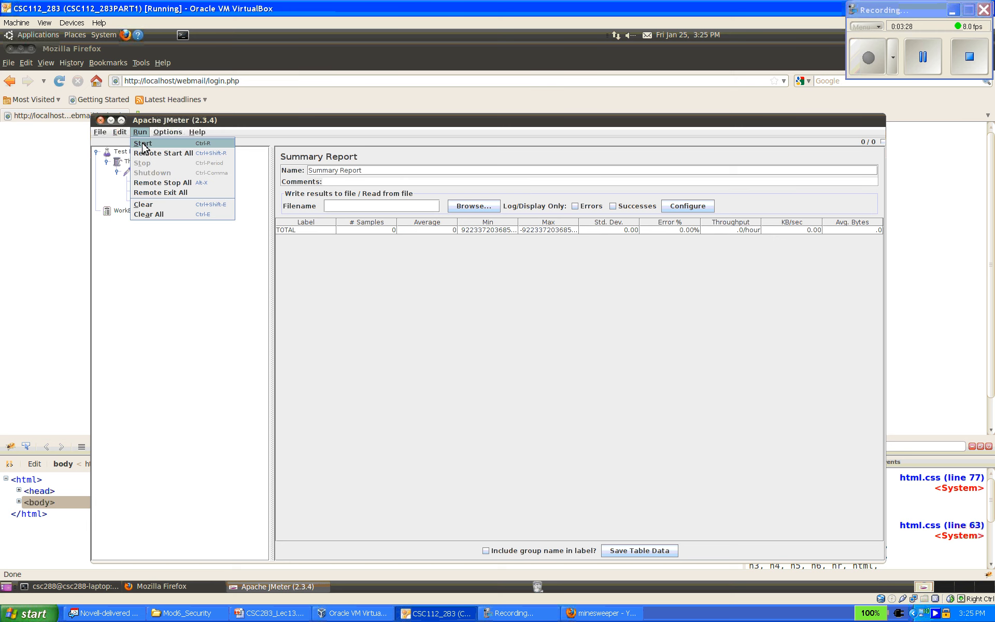
{"action": "left_click", "coordinate": [142, 145]}
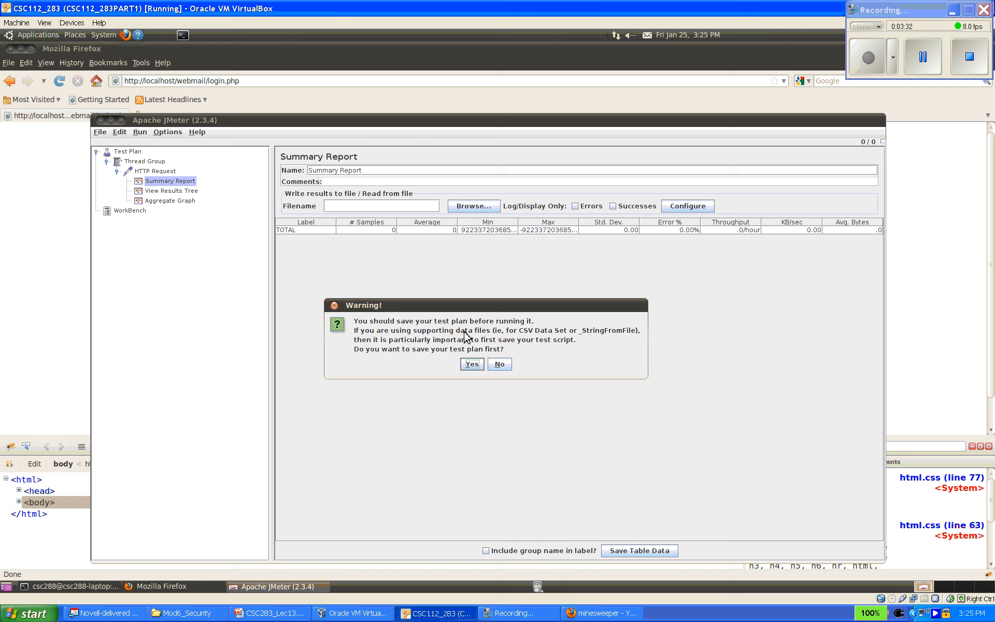
{"action": "left_click", "coordinate": [472, 365]}
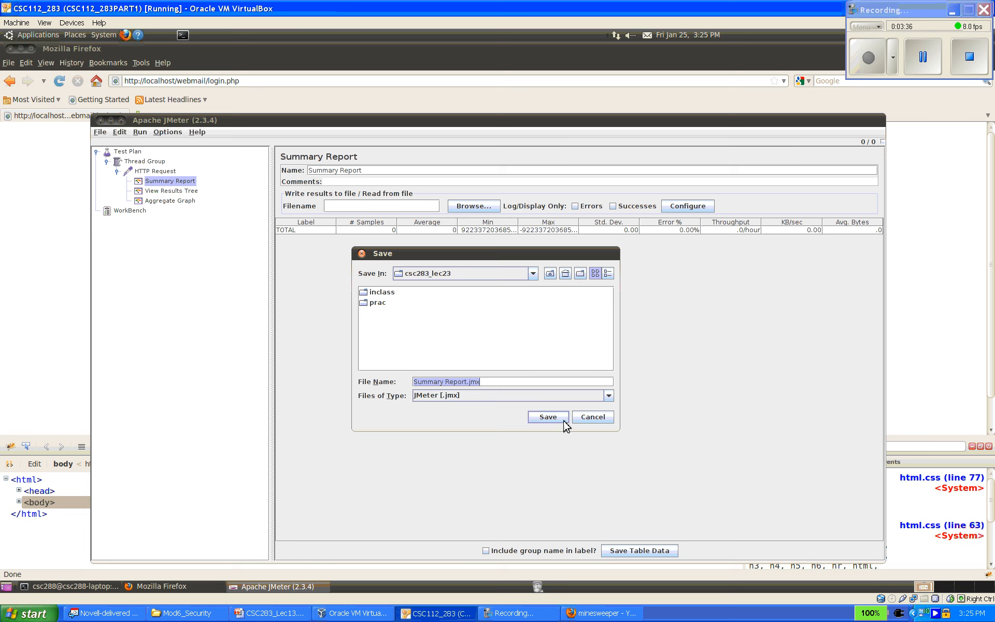
{"action": "left_click", "coordinate": [548, 417]}
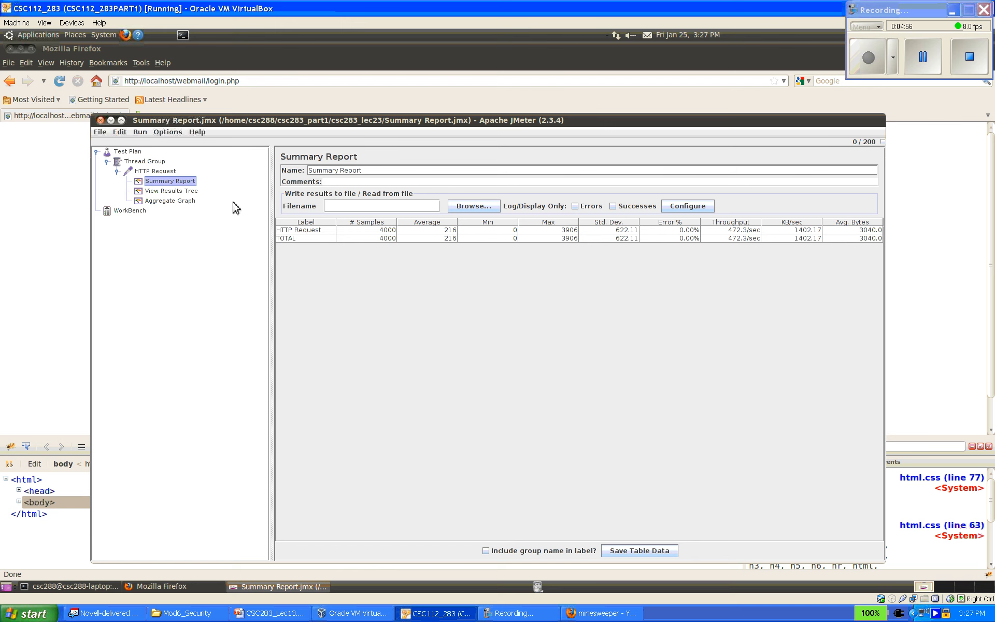
- Review the Aggregate Graph results, and examine one HTTP request's sampler result and response data in the View Results Tree
{"action": "left_click", "coordinate": [182, 202]}
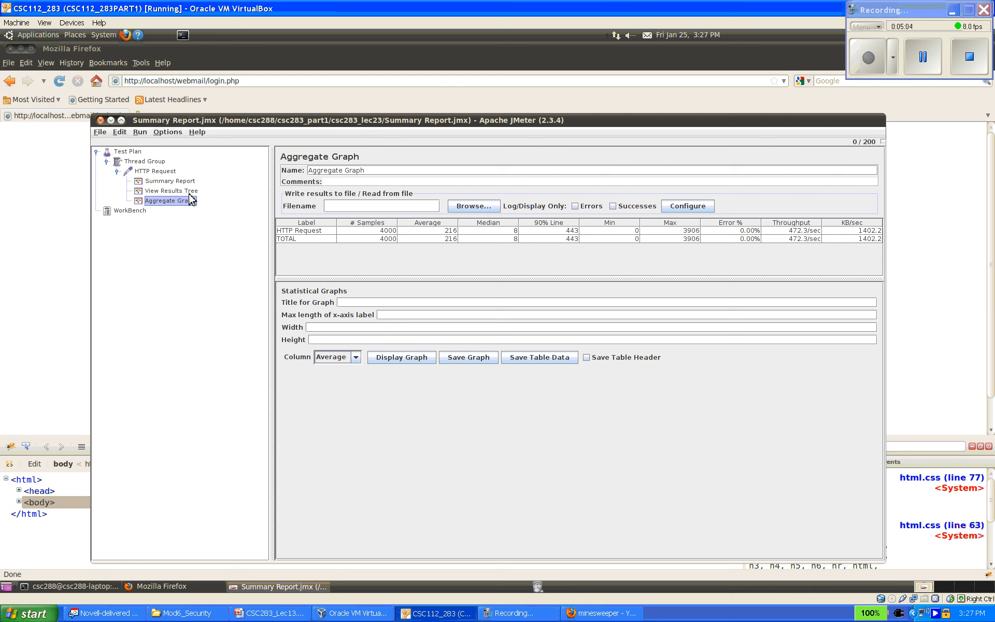
{"action": "left_click", "coordinate": [189, 192]}
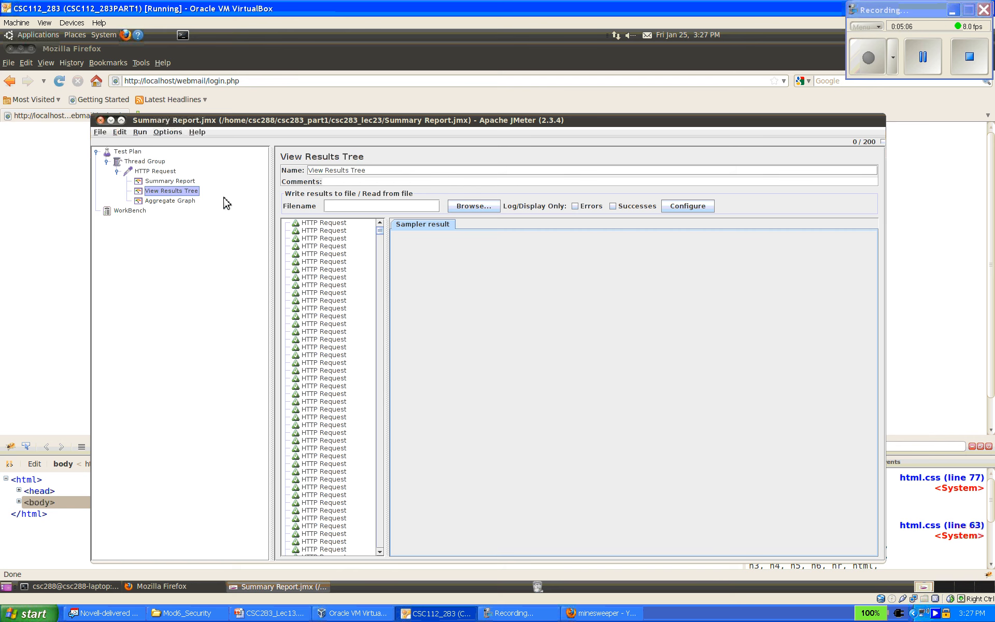
{"action": "left_click", "coordinate": [325, 308]}
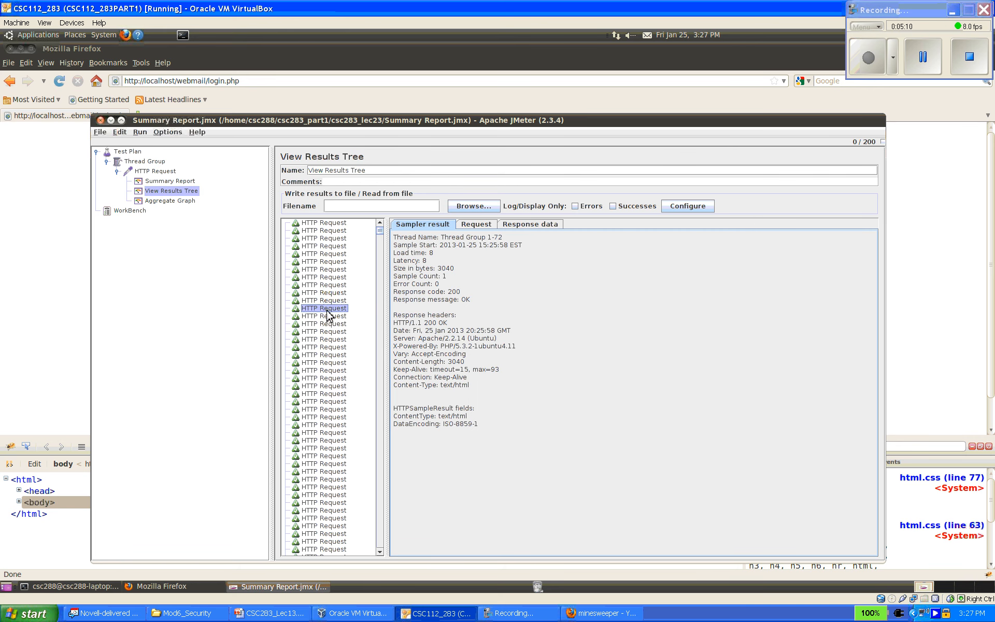
{"action": "left_click", "coordinate": [530, 224]}
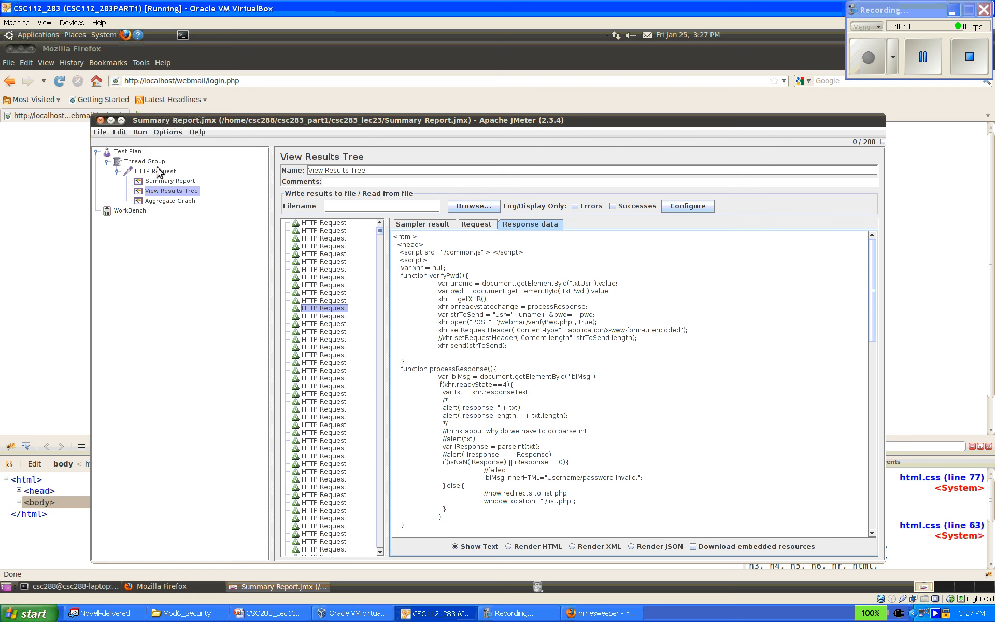
- Open the run commands for the test plan
{"action": "left_click", "coordinate": [140, 133]}
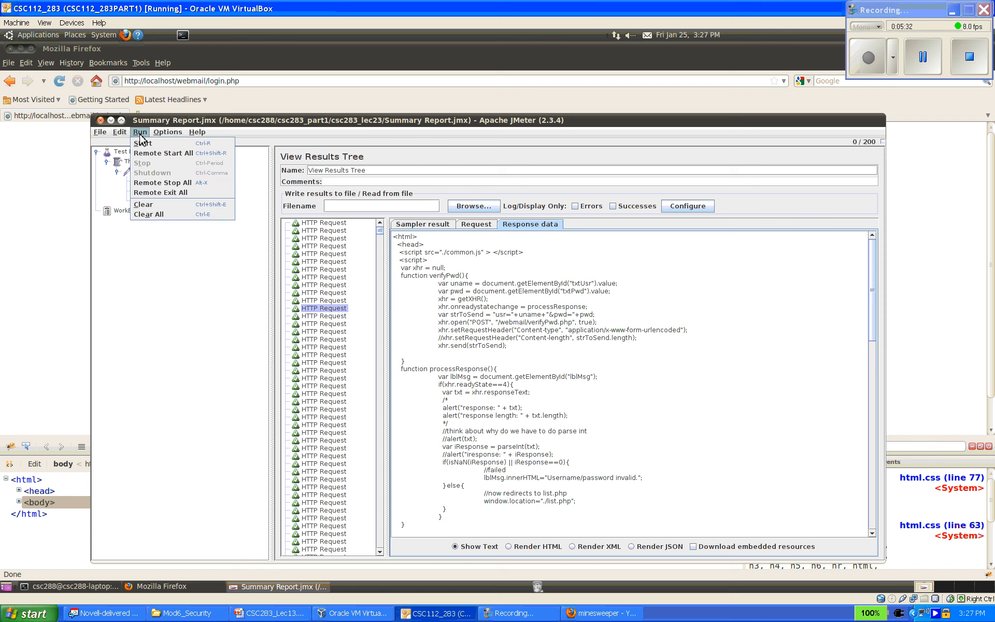